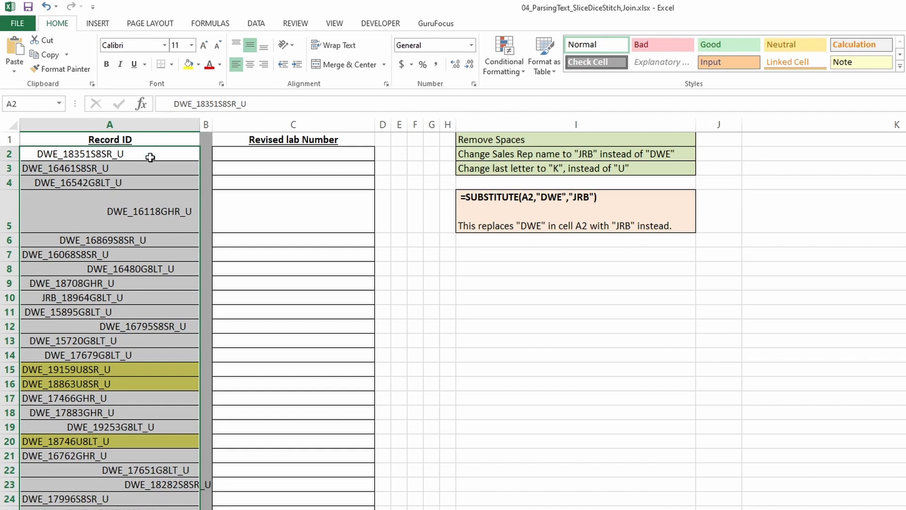
Examine the record IDs in column A for leading and embedded spaces
{"action": "left_click", "coordinate": [145, 153]}
{"action": "left_click", "coordinate": [141, 171]}
{"action": "left_click", "coordinate": [138, 185]}
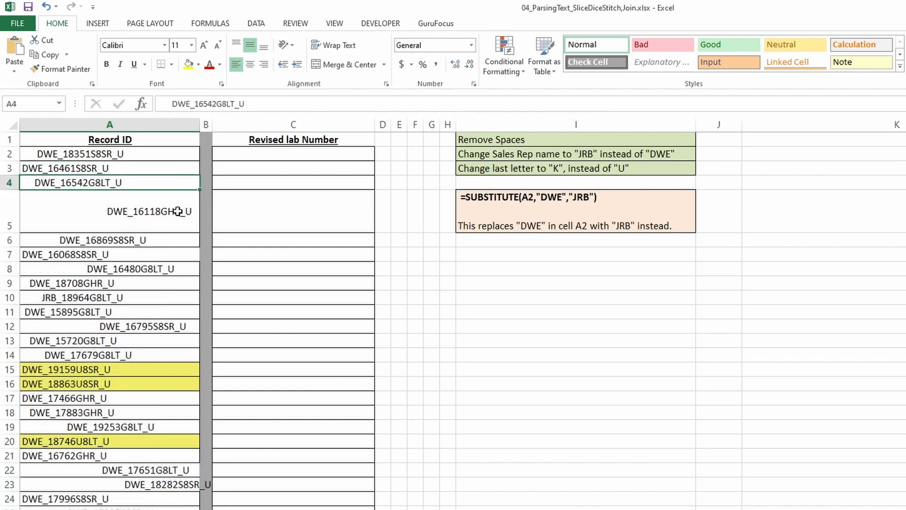
{"action": "left_click", "coordinate": [162, 238]}
{"action": "left_click", "coordinate": [158, 254]}
{"action": "left_click", "coordinate": [109, 212]}
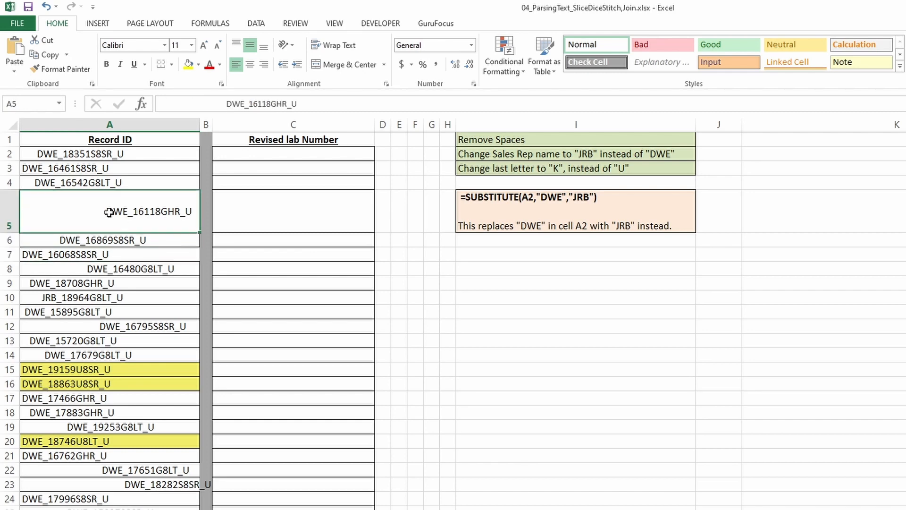
{"action": "double_click", "coordinate": [109, 213]}
{"action": "left_click_drag", "start_coordinate": [107, 213], "coordinate": [22, 212]}
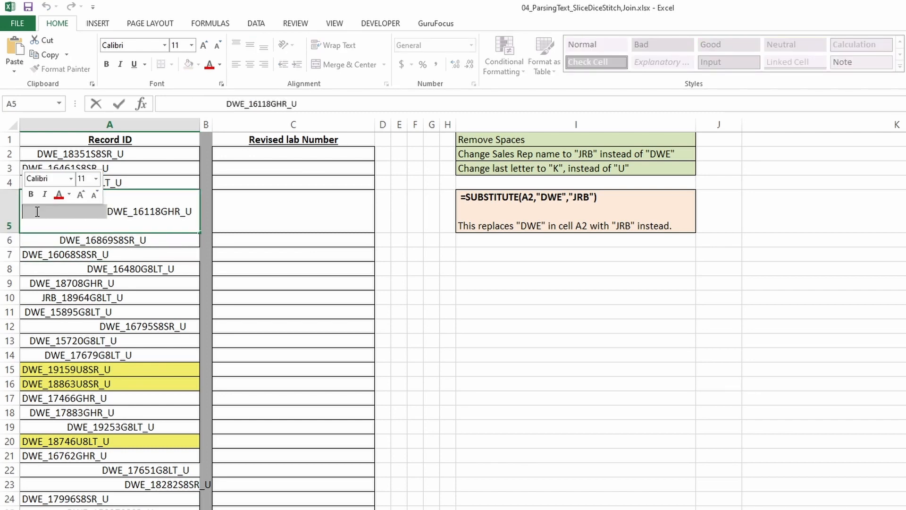
{"action": "left_click", "coordinate": [136, 185]}
{"action": "left_click", "coordinate": [128, 168]}
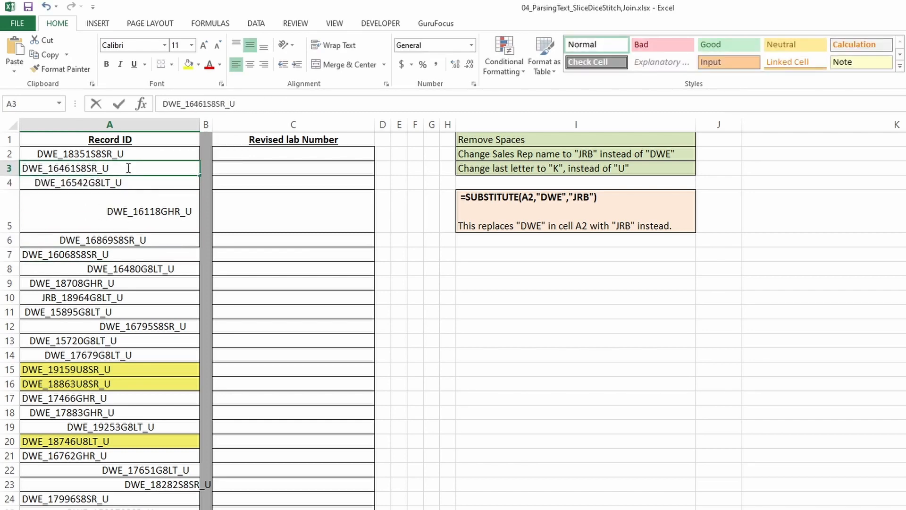
{"action": "left_click_drag", "start_coordinate": [112, 169], "coordinate": [133, 168]}
{"action": "left_click", "coordinate": [90, 150]}
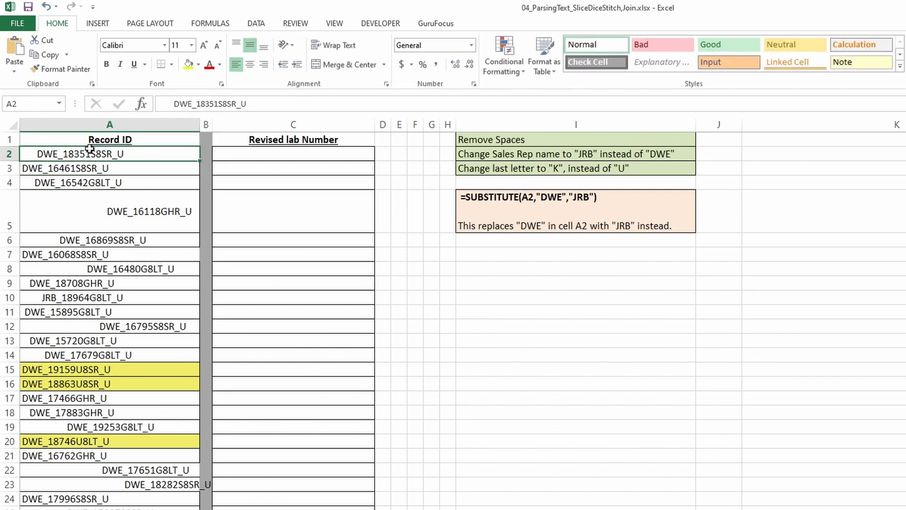
{"action": "double_click", "coordinate": [37, 153]}
{"action": "left_click_drag", "start_coordinate": [38, 152], "coordinate": [23, 153]}
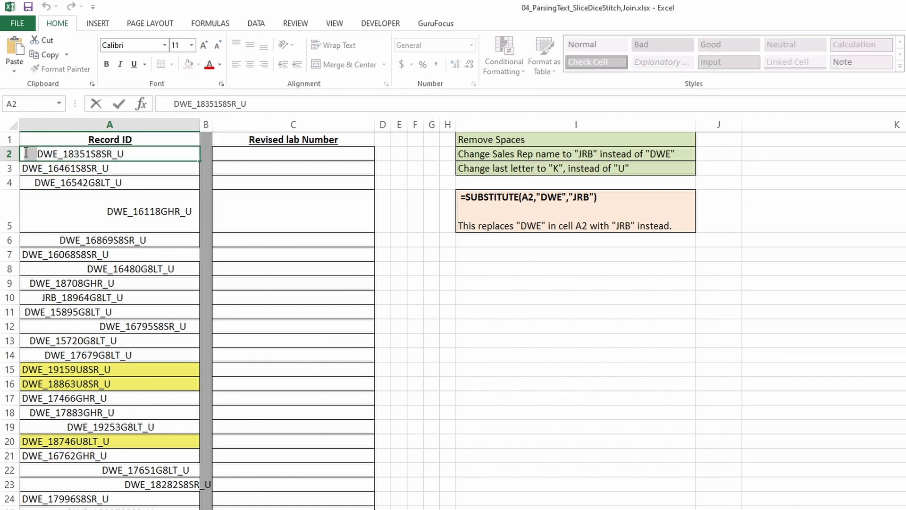
{"action": "left_click", "coordinate": [150, 161]}
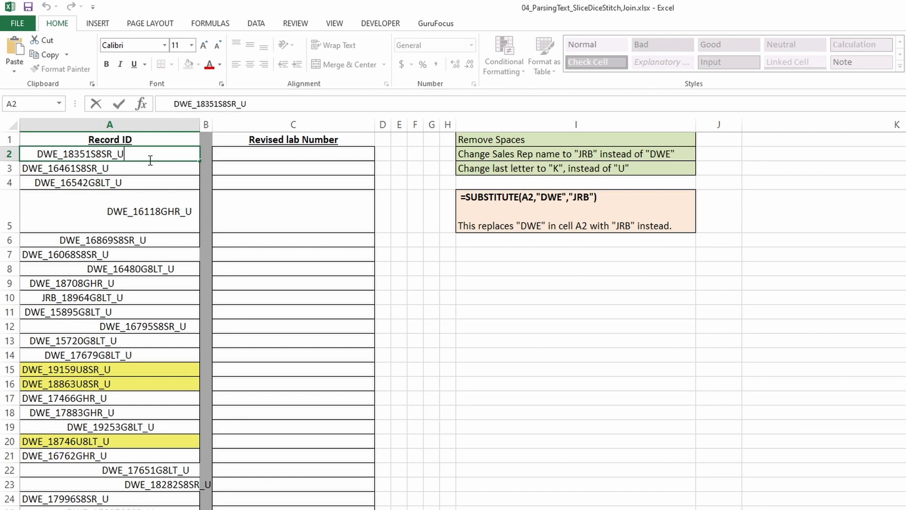
{"action": "left_click", "coordinate": [164, 182]}
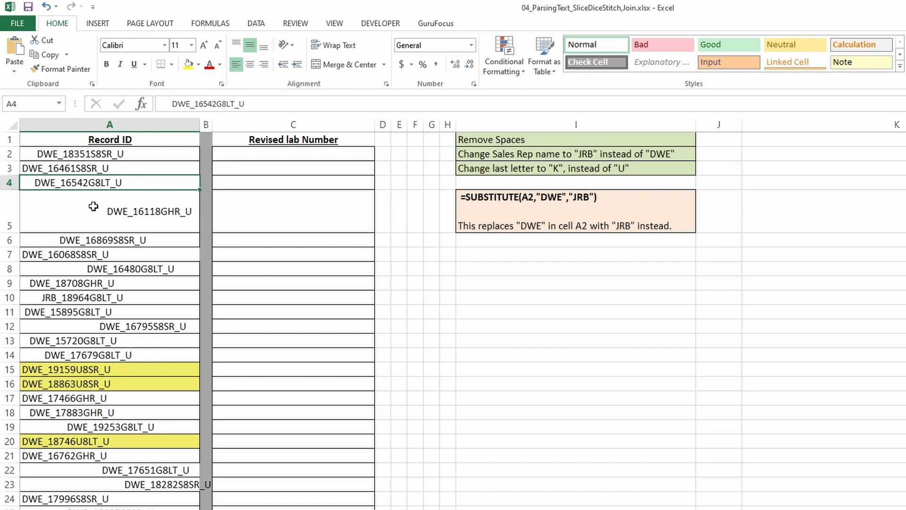
{"action": "left_click", "coordinate": [296, 154]}
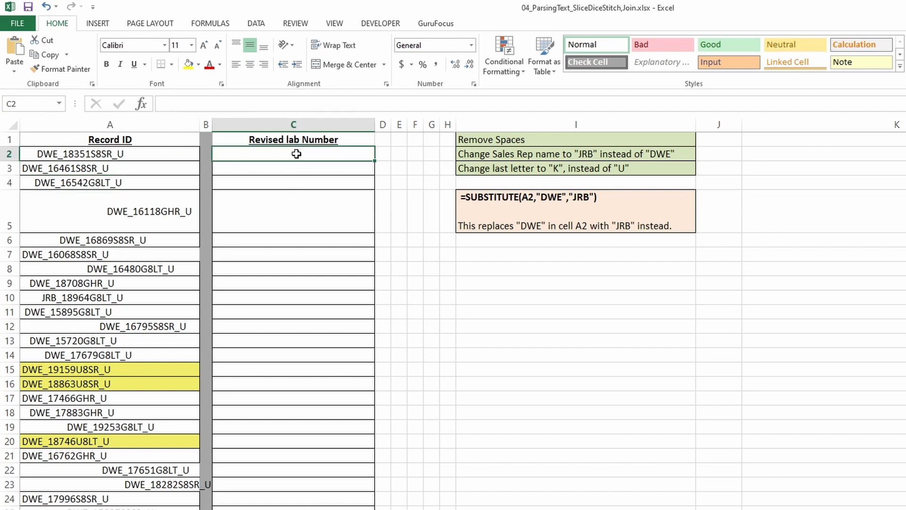
{"action": "type", "text": "=tri"}
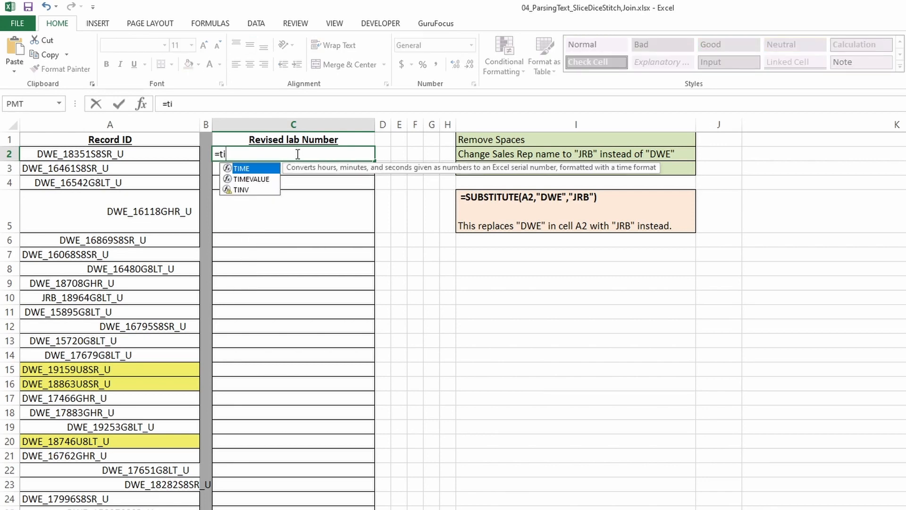
{"action": "type", "text": "m("}
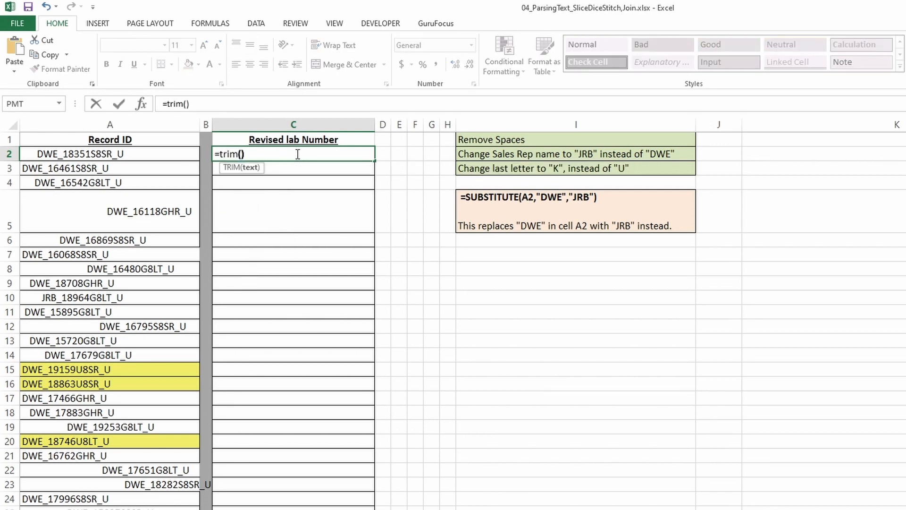
{"action": "type", "text": ")"}
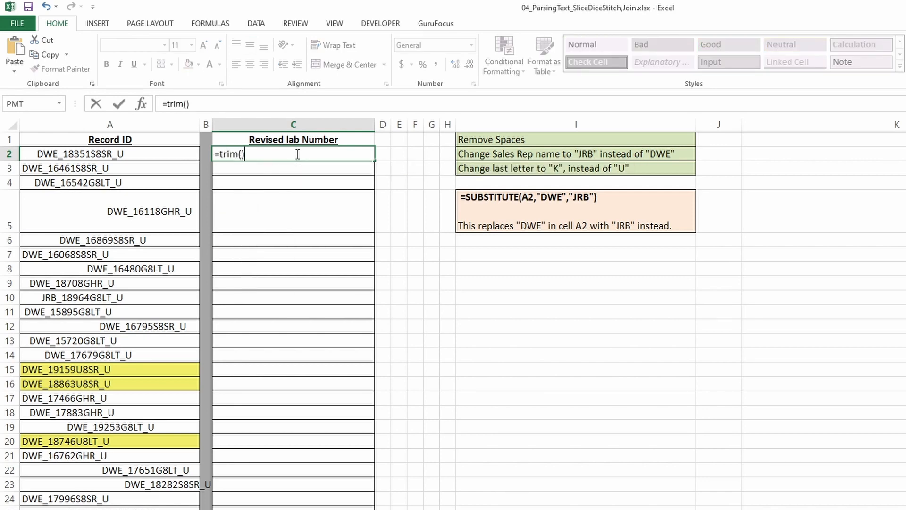
{"action": "left_click", "coordinate": [126, 154]}
{"action": "left_click", "coordinate": [573, 397]}
{"action": "key", "text": "Escape"}
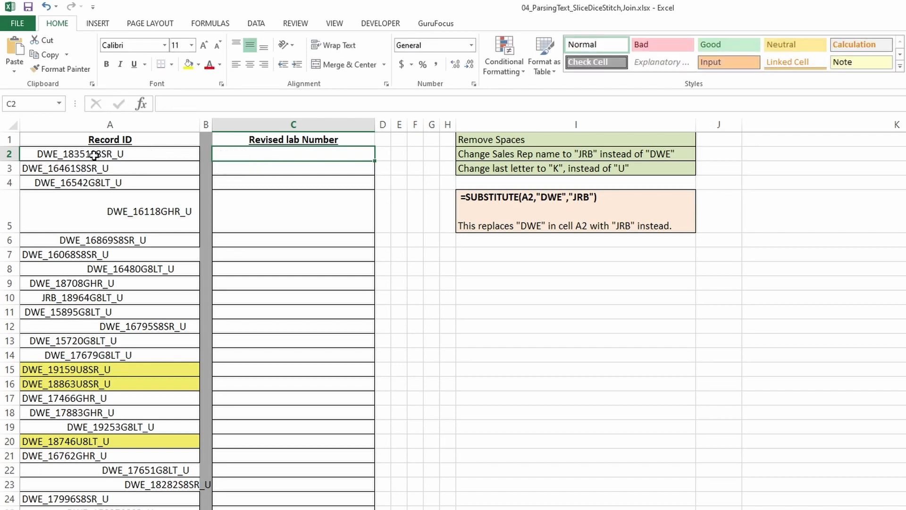
Insert extra spaces inside the record ID in A2 between 183 and 51
{"action": "double_click", "coordinate": [80, 155]}
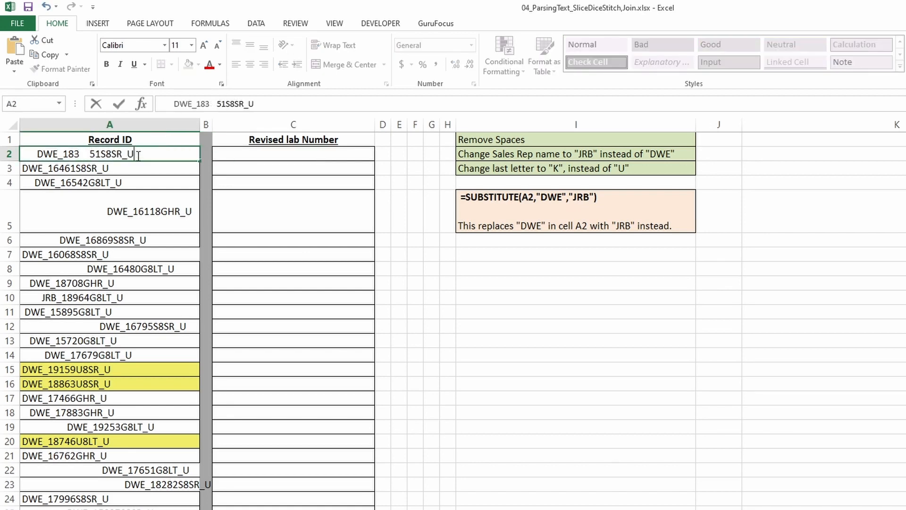
{"action": "left_click", "coordinate": [236, 156]}
{"action": "double_click", "coordinate": [154, 154]}
{"action": "left_click_drag", "start_coordinate": [169, 154], "coordinate": [136, 153]}
{"action": "left_click", "coordinate": [40, 156]}
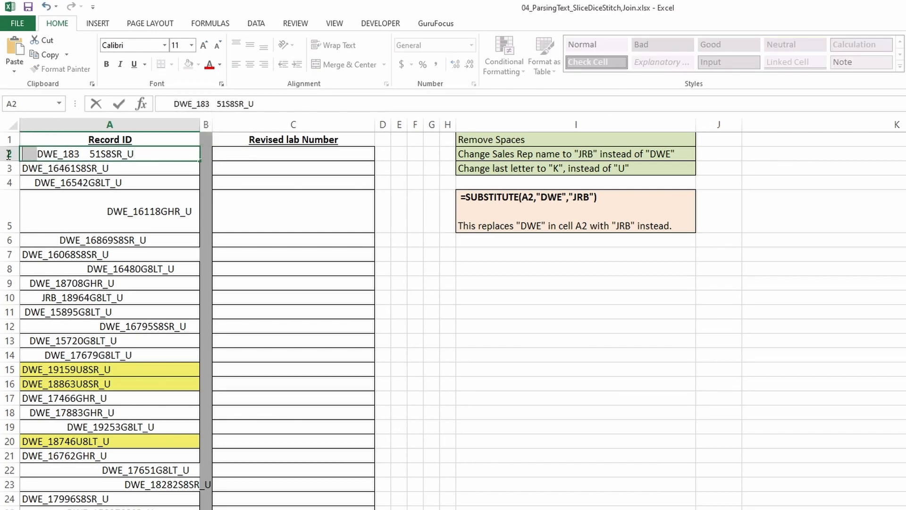
Enter a TRIM formula in C2 that references A2
{"action": "left_click", "coordinate": [237, 152]}
{"action": "type", "text": "="}
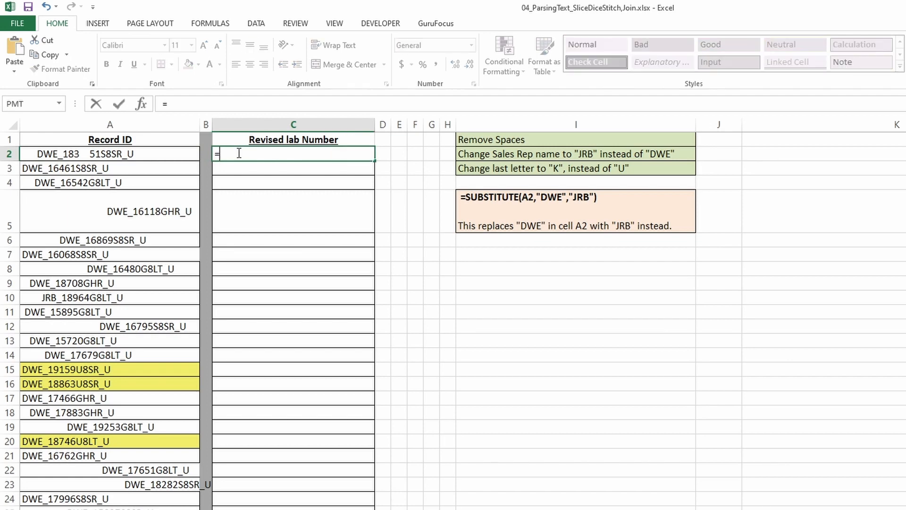
{"action": "type", "text": "trim("}
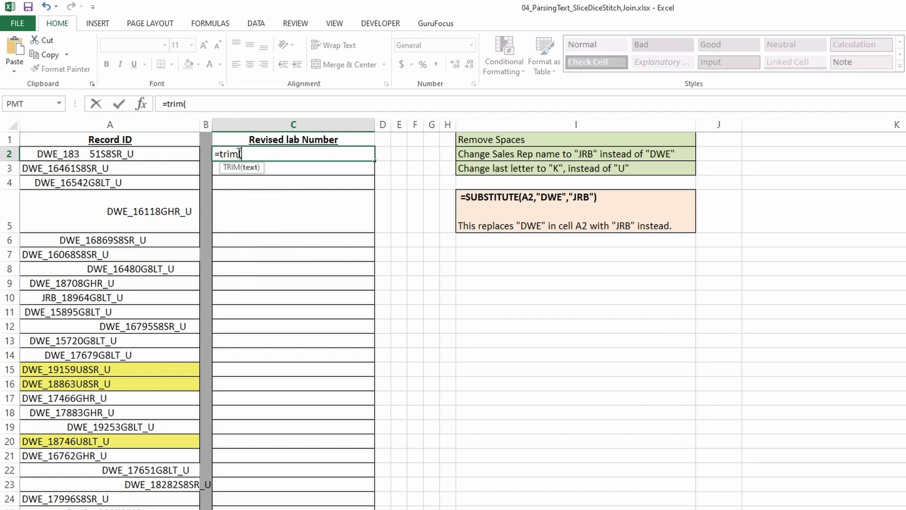
{"action": "left_click", "coordinate": [164, 153]}
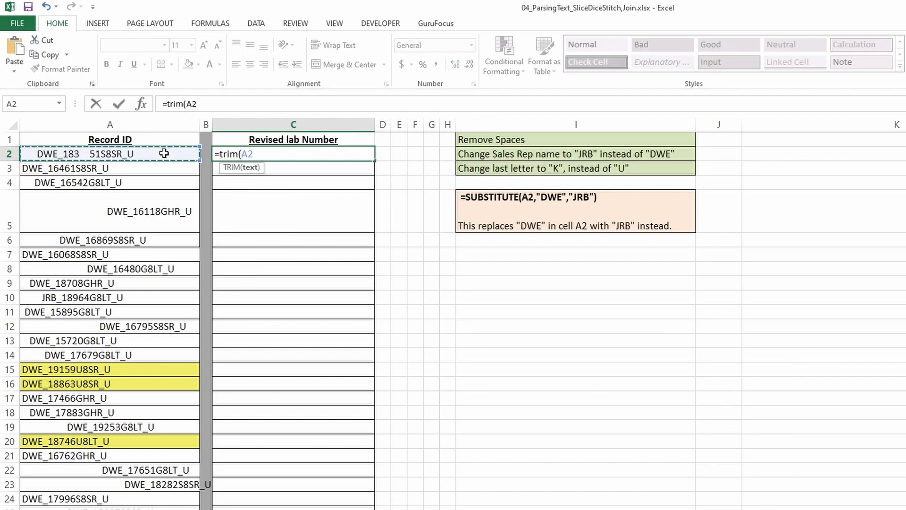
{"action": "type", "text": ")"}
{"action": "key", "text": "Return"}
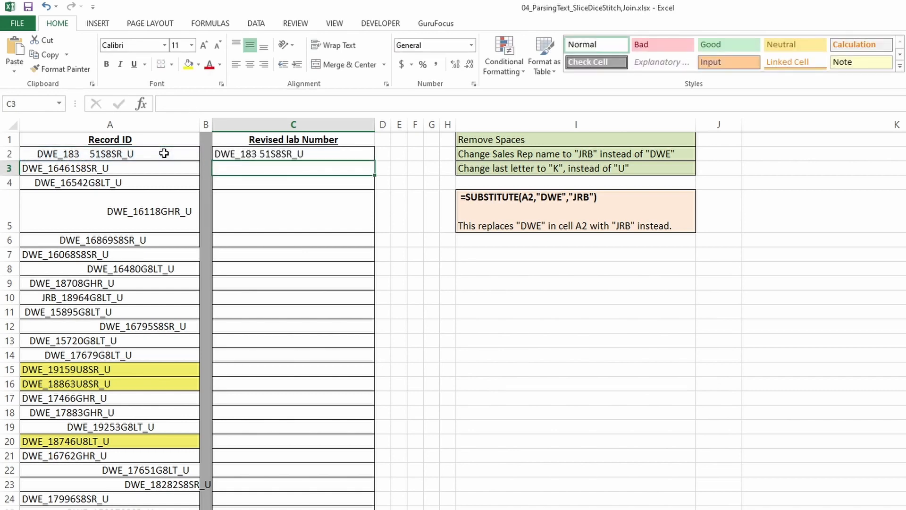
Replace C2's formula with its value using Paste Special Values
{"action": "left_click", "coordinate": [279, 154]}
{"action": "key", "text": "ctrl+c"}
{"action": "key", "text": "ctrl+alt+v"}
{"action": "key", "text": "v"}
{"action": "key", "text": "Return"}
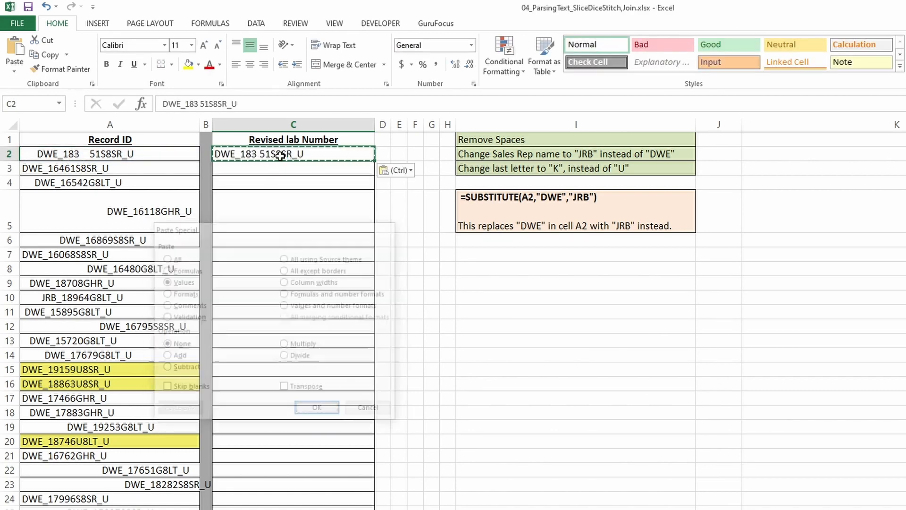
{"action": "key", "text": "Escape"}
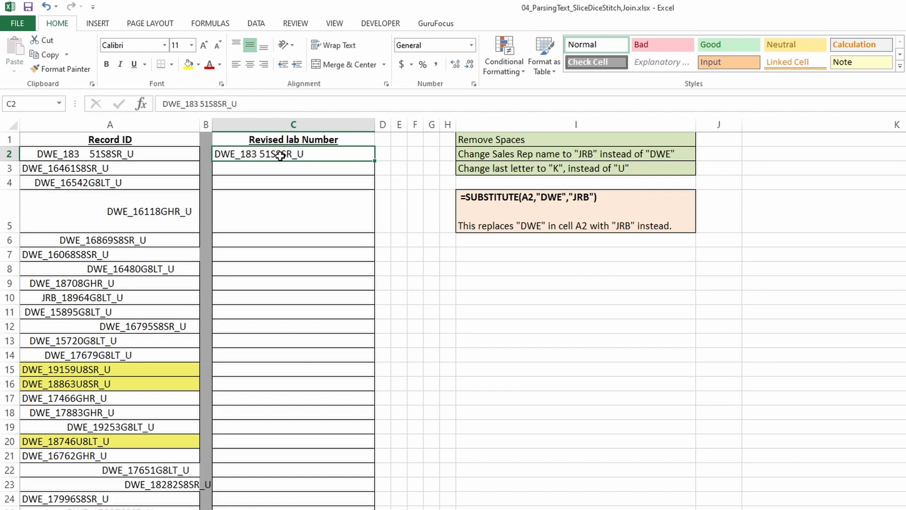
Inspect the converted text of C2 in the formula bar
{"action": "double_click", "coordinate": [247, 102]}
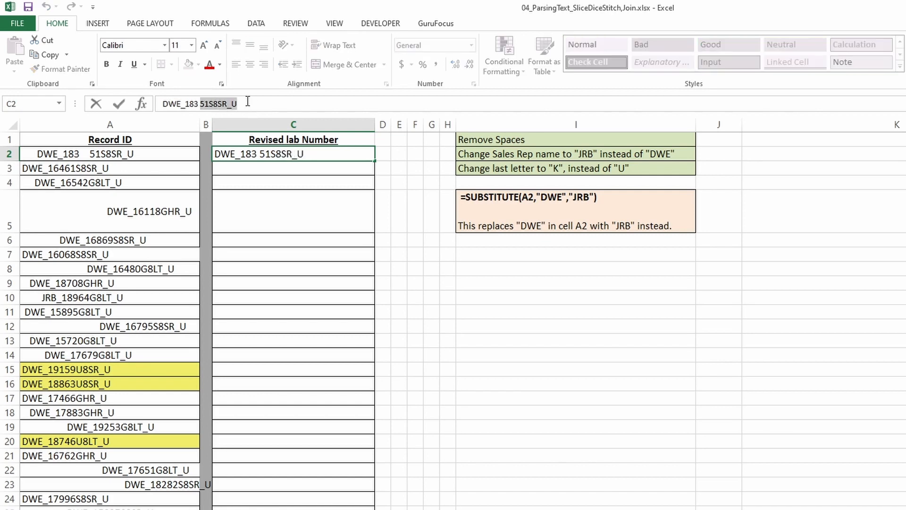
{"action": "left_click", "coordinate": [247, 103]}
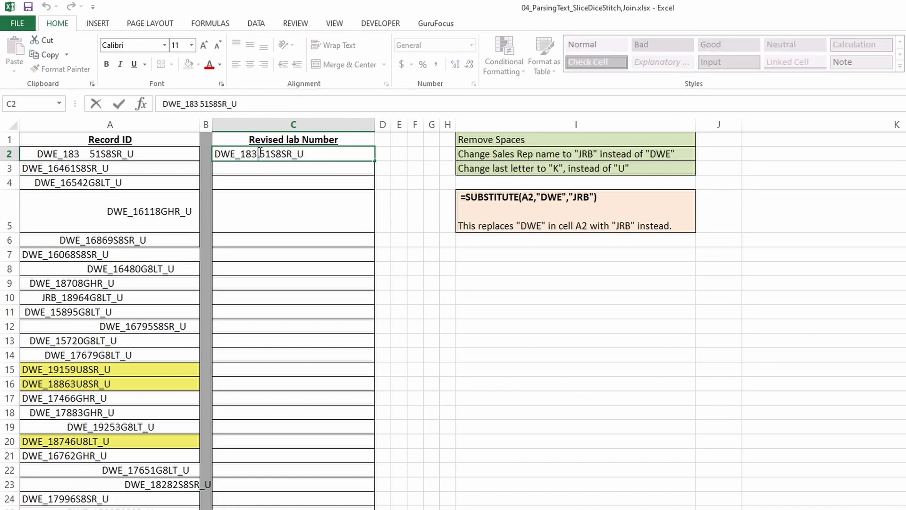
{"action": "left_click", "coordinate": [243, 105]}
{"action": "left_click", "coordinate": [260, 188]}
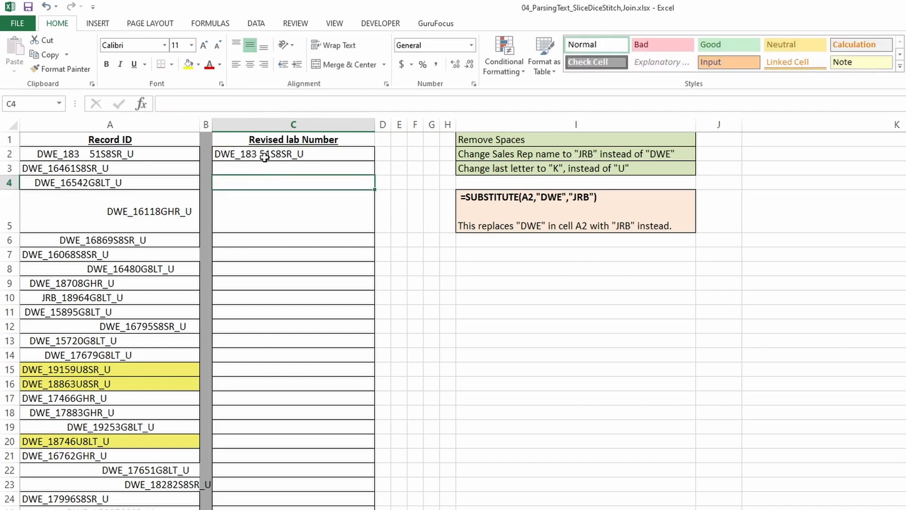
Undo the value paste to restore C2's TRIM formula and copy it
{"action": "left_click", "coordinate": [265, 152]}
{"action": "key", "text": "ctrl+z"}
{"action": "key", "text": "ctrl+c"}
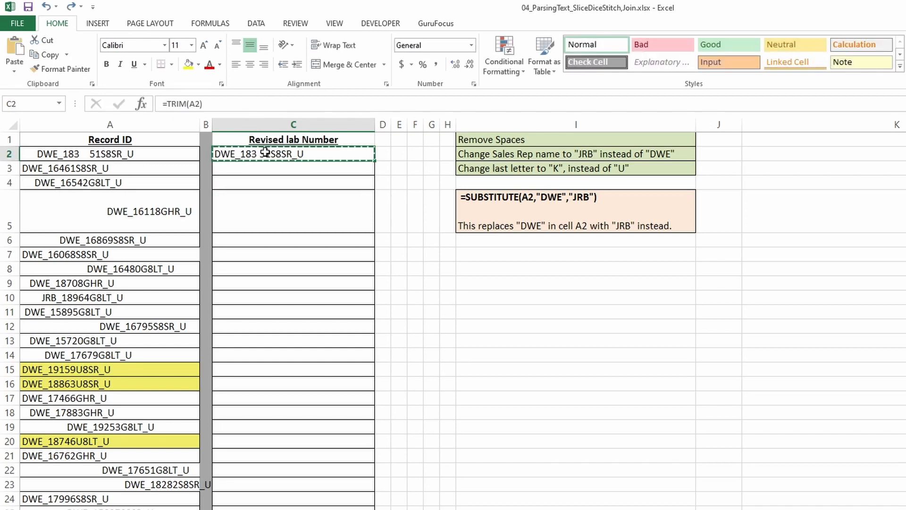
Fill the TRIM formula down column C to row 24 and undo it
{"action": "left_click_drag", "start_coordinate": [373, 160], "coordinate": [354, 500]}
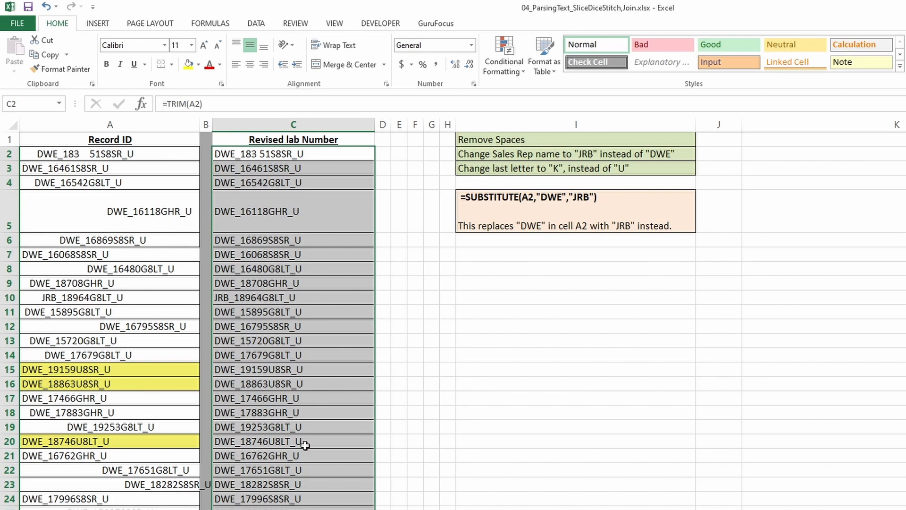
{"action": "key", "text": "ctrl+z"}
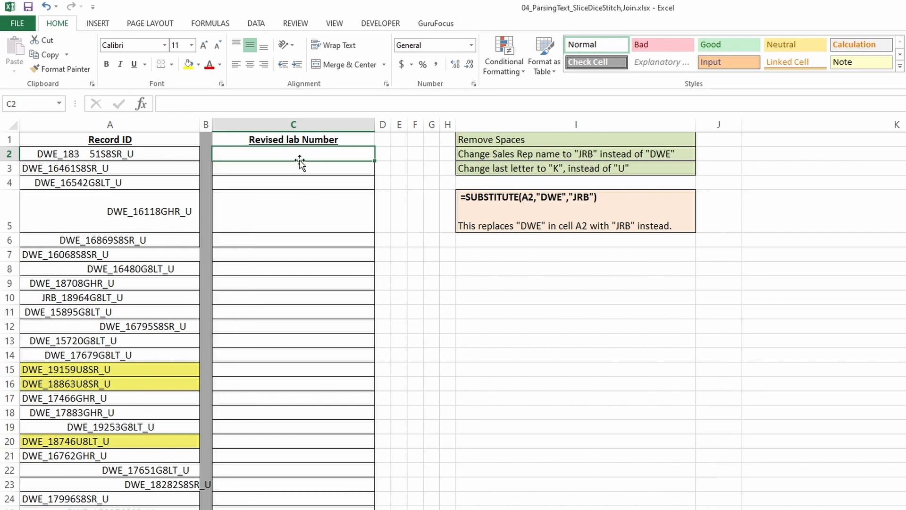
Enter =SUBSTITUTE(A2," ","") in C2 to strip all spaces from the record ID
{"action": "left_click", "coordinate": [461, 153]}
{"action": "left_click", "coordinate": [335, 149]}
{"action": "type", "text": "=subs"}
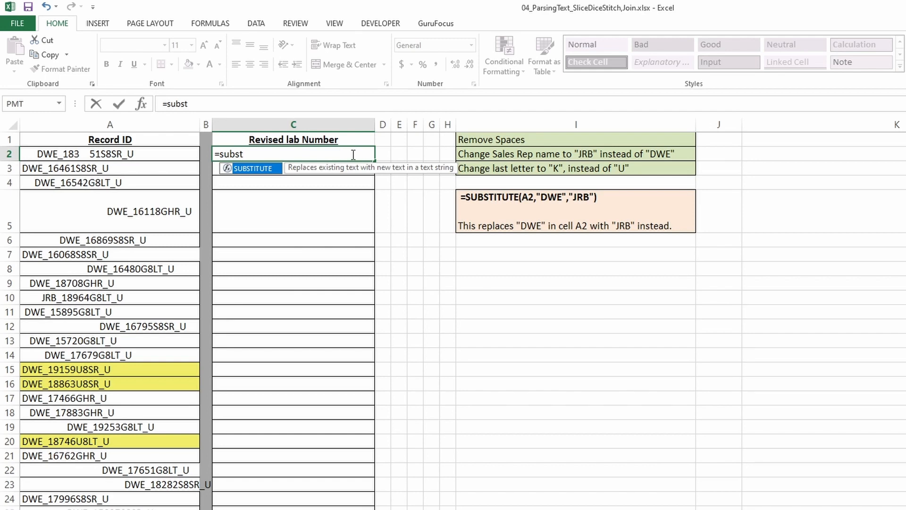
{"action": "type", "text": "t"}
{"action": "double_click", "coordinate": [271, 168]}
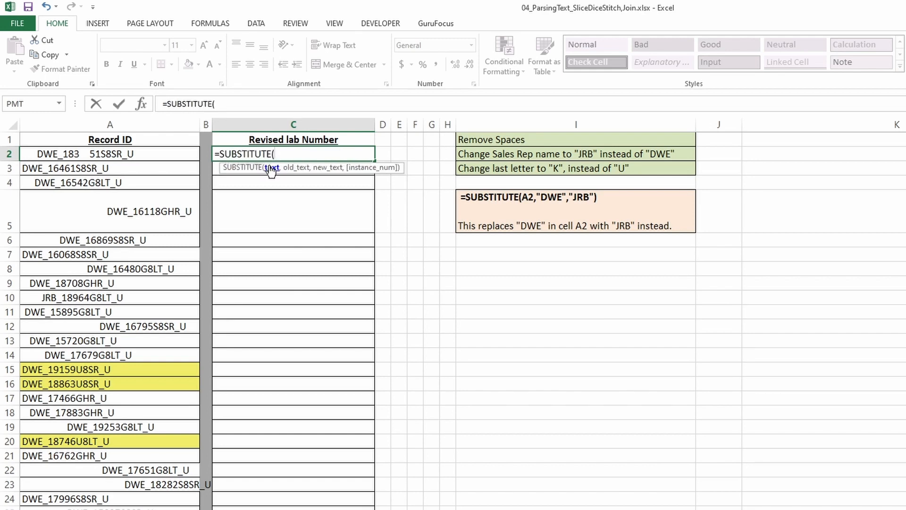
{"action": "left_click", "coordinate": [158, 153]}
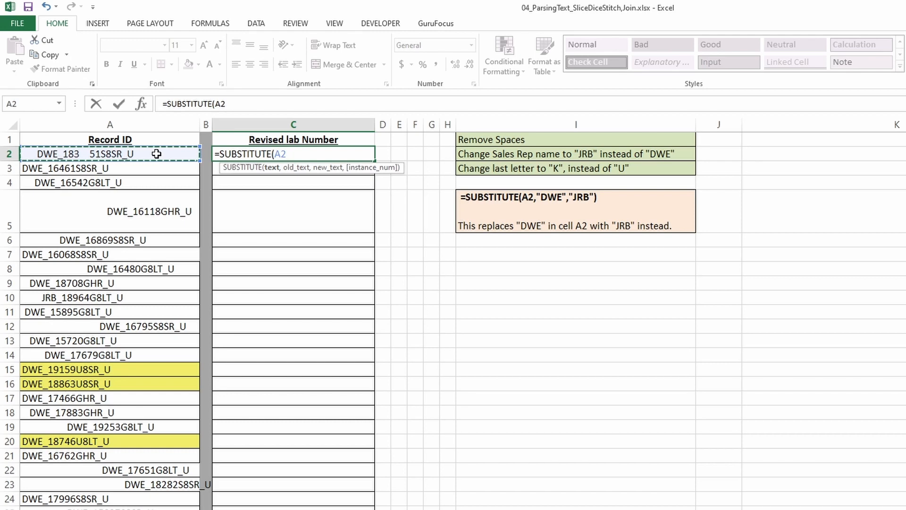
{"action": "type", "text": ","}
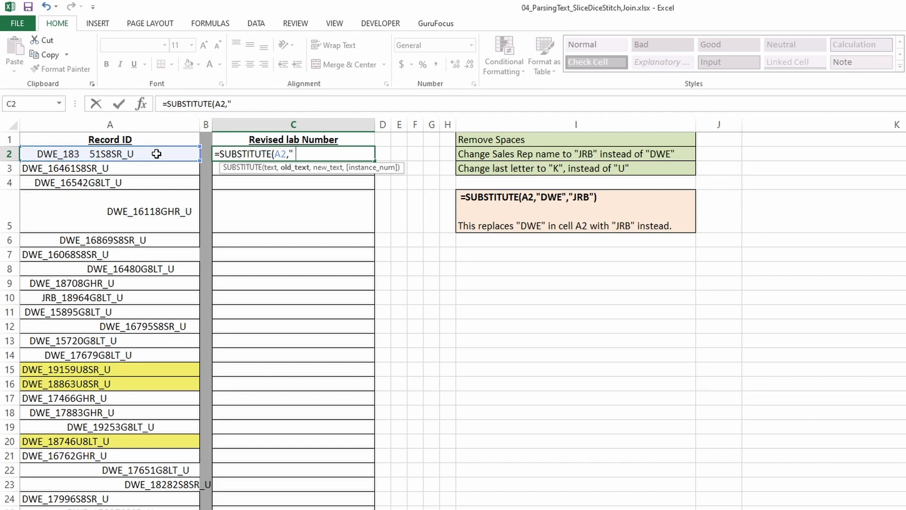
{"action": "type", "text": "\" \","}
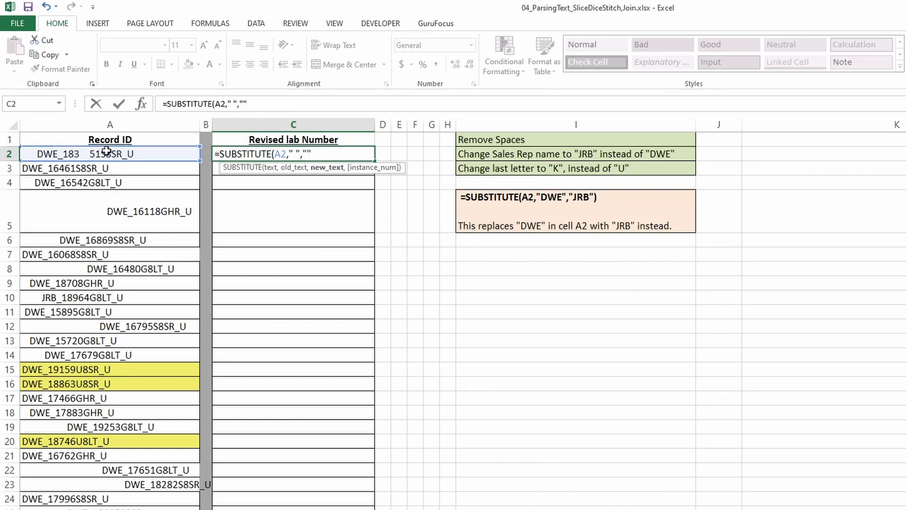
{"action": "left_click", "coordinate": [267, 103]}
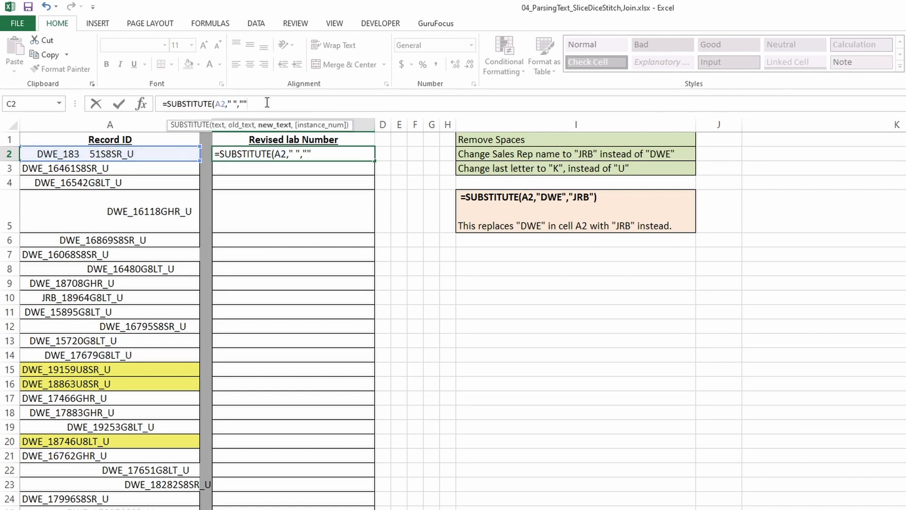
{"action": "type", "text": ","}
{"action": "key", "text": "BackSpace"}
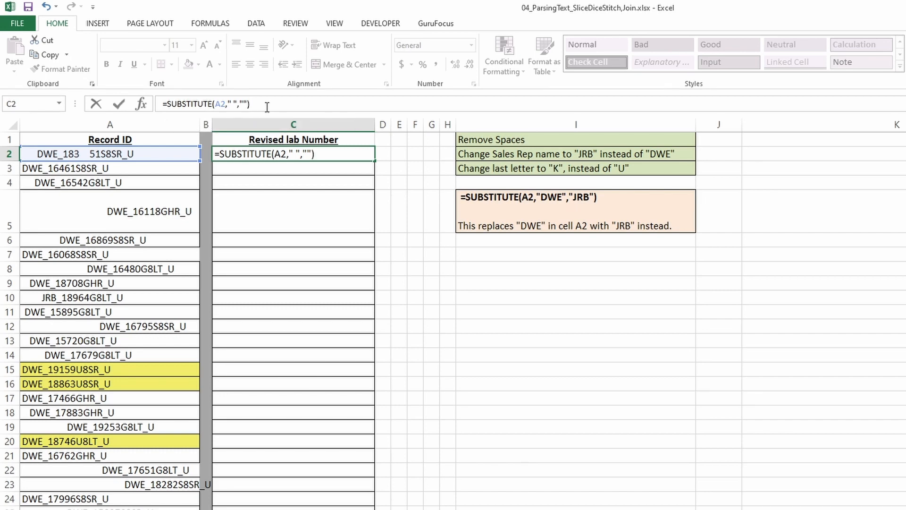
{"action": "key", "text": "Return"}
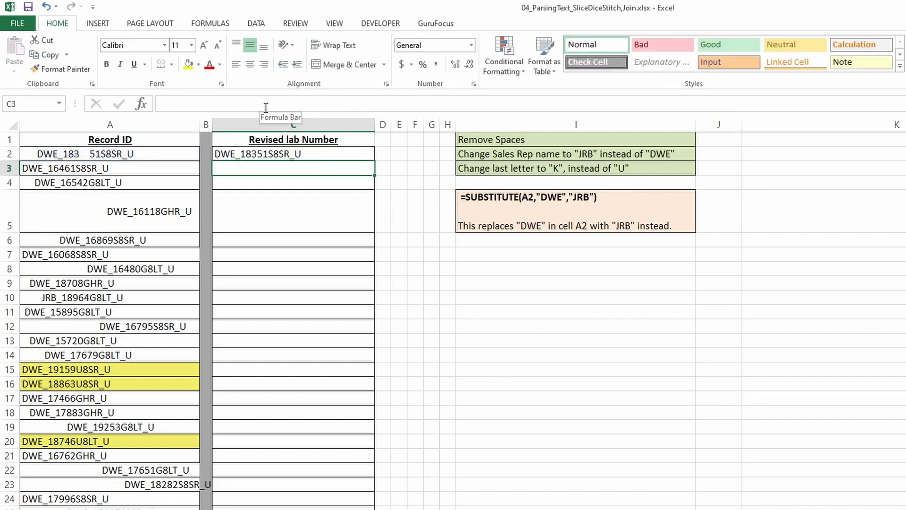
Try changing C2's SUBSTITUTE formula to remove "183 " from the record ID, then undo it
{"action": "left_click", "coordinate": [273, 156]}
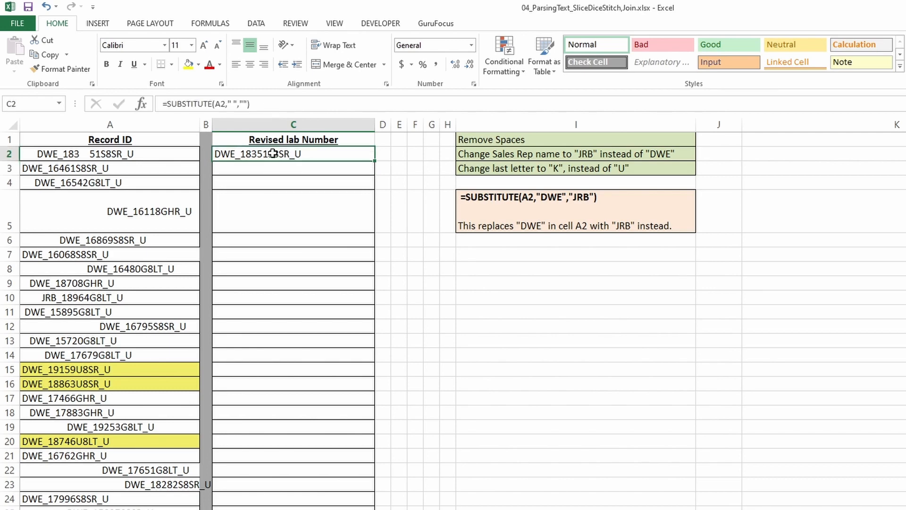
{"action": "left_click", "coordinate": [233, 104]}
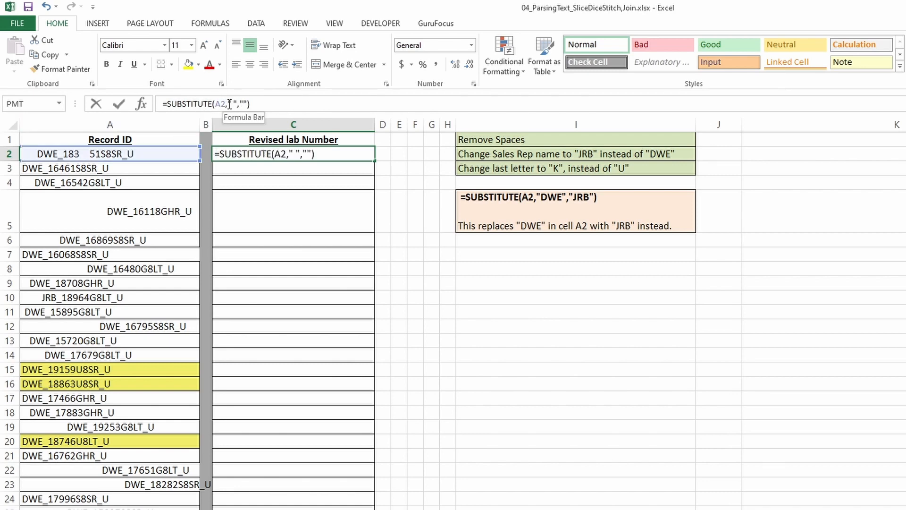
{"action": "type", "text": "183"}
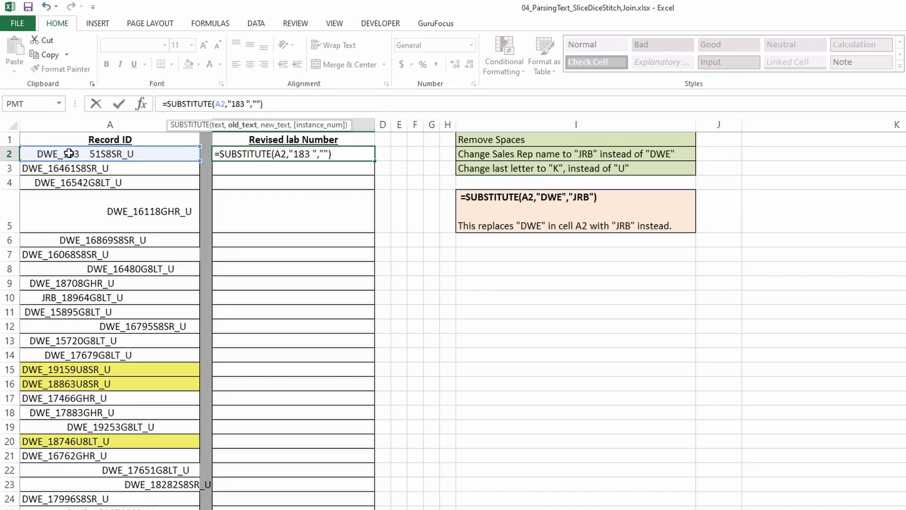
{"action": "key", "text": "Return"}
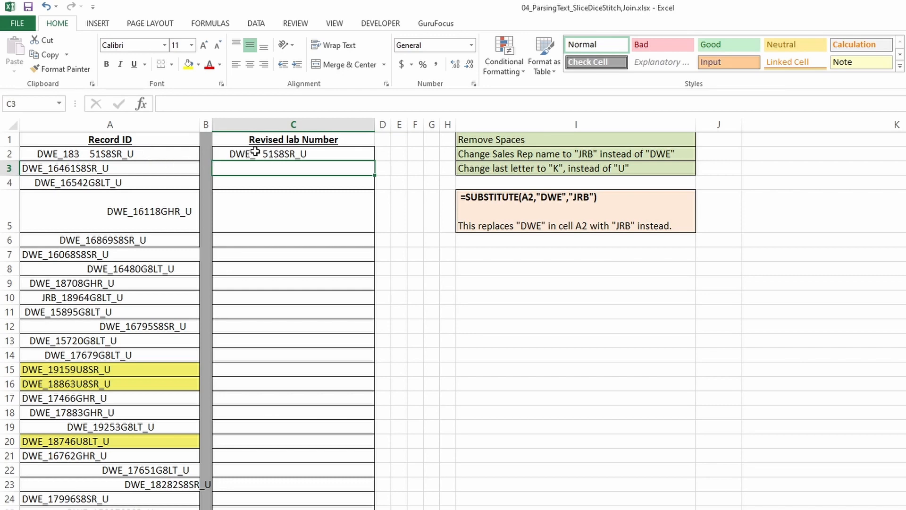
{"action": "key", "text": "ctrl+z"}
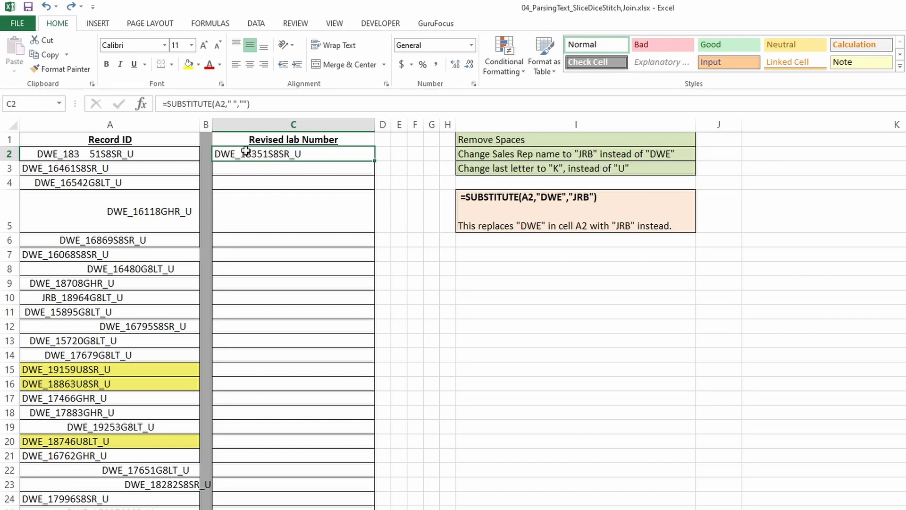
Change C2's formula to =SUBSTITUTE(A2,"DWE","JRB") and fill it down column C
{"action": "left_click", "coordinate": [232, 104]}
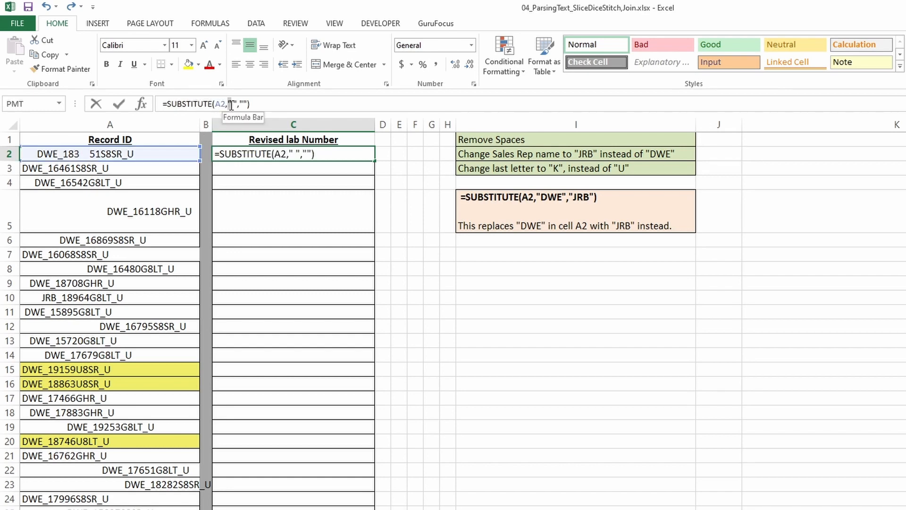
{"action": "left_click_drag", "start_coordinate": [237, 106], "coordinate": [237, 105]}
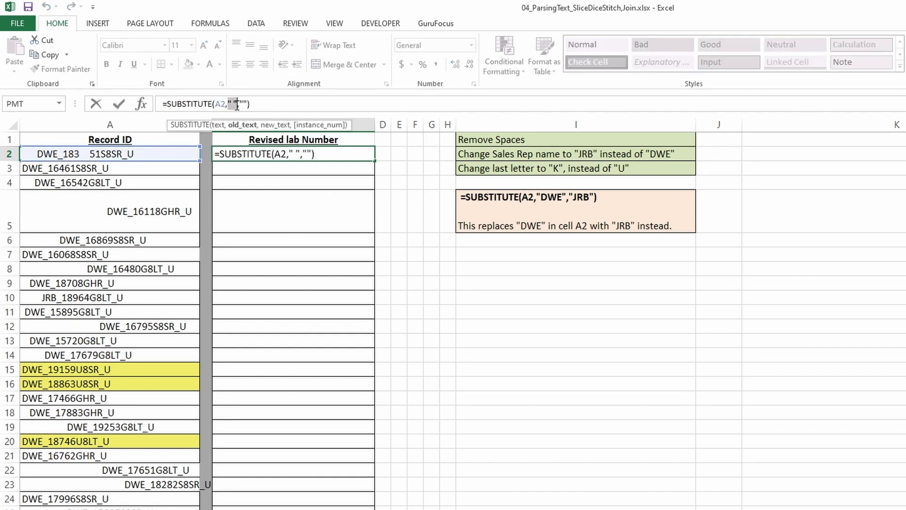
{"action": "type", "text": "\"DWE\""}
{"action": "key", "text": "BackSpace"}
{"action": "type", "text": "\""}
{"action": "left_click", "coordinate": [260, 103]}
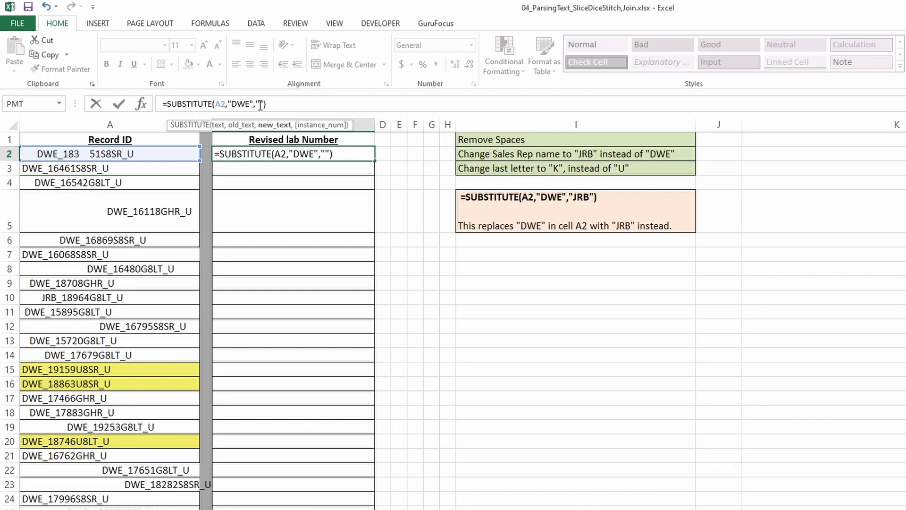
{"action": "type", "text": "JRB"}
{"action": "key", "text": "Return"}
{"action": "left_click", "coordinate": [238, 154]}
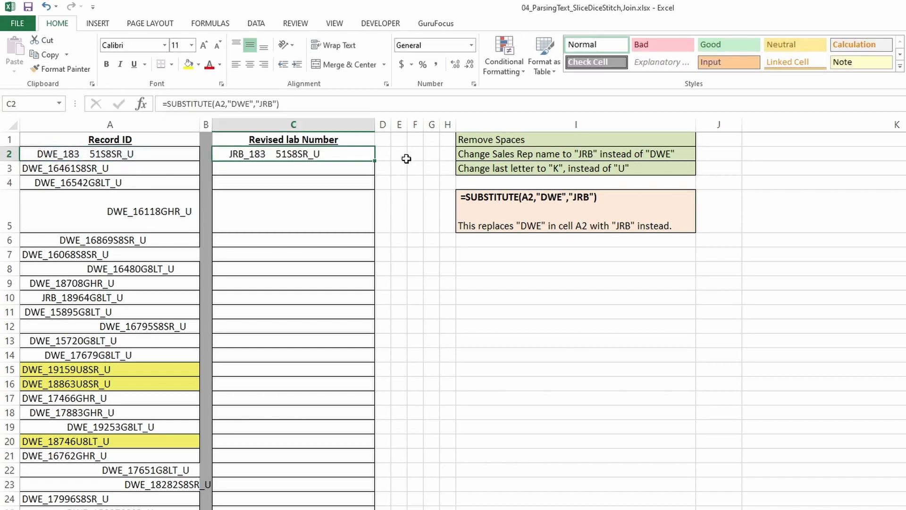
{"action": "left_click_drag", "start_coordinate": [375, 161], "coordinate": [369, 509]}
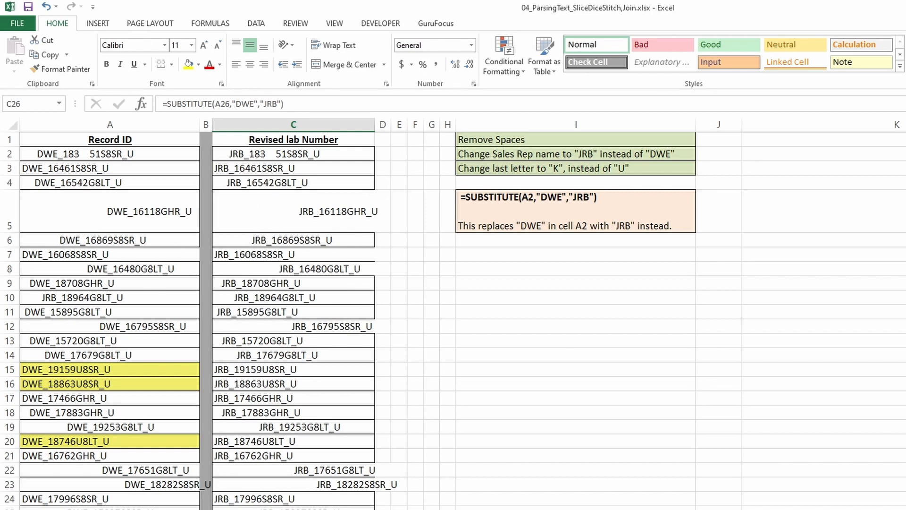
{"action": "left_click", "coordinate": [268, 154]}
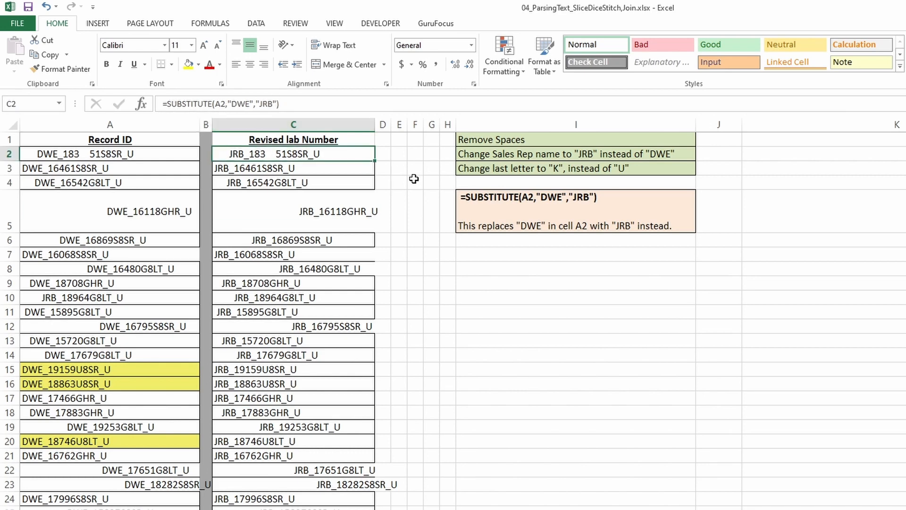
{"action": "left_click", "coordinate": [434, 268]}
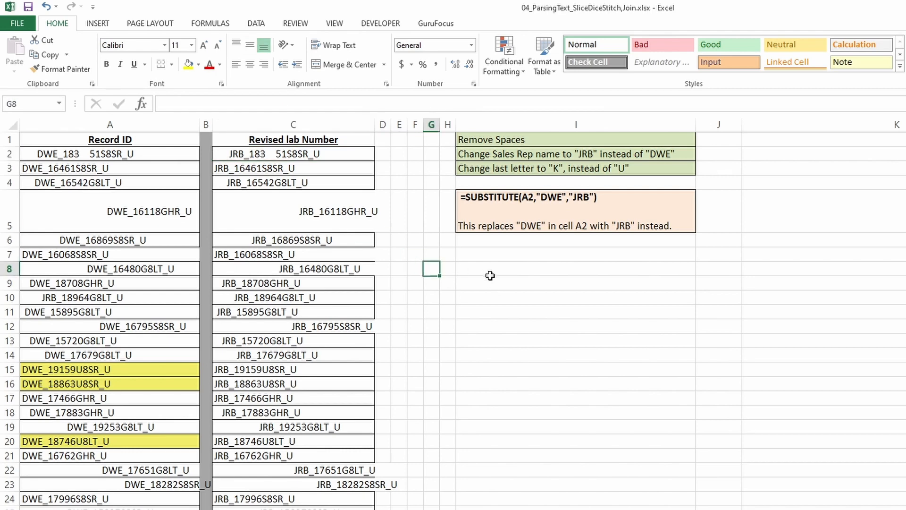
{"action": "left_click", "coordinate": [486, 269]}
{"action": "type", "text": "=trim("}
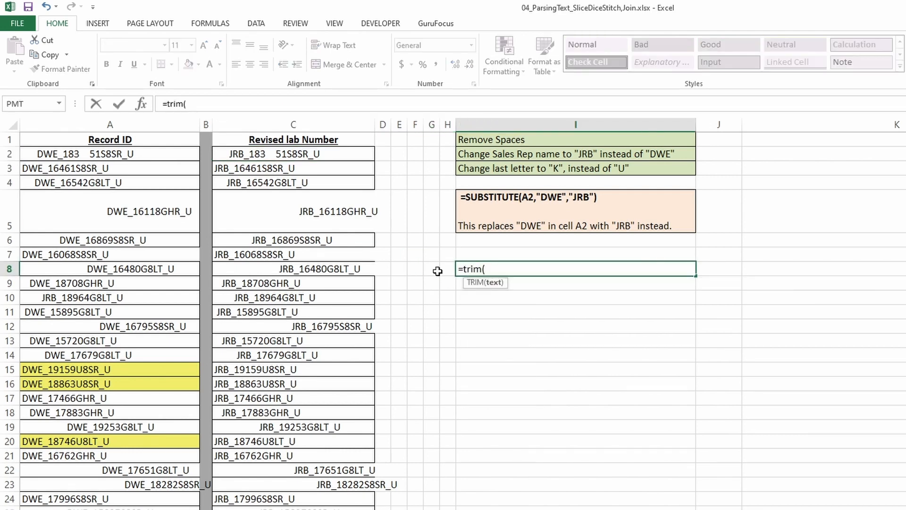
{"action": "key", "text": "Escape"}
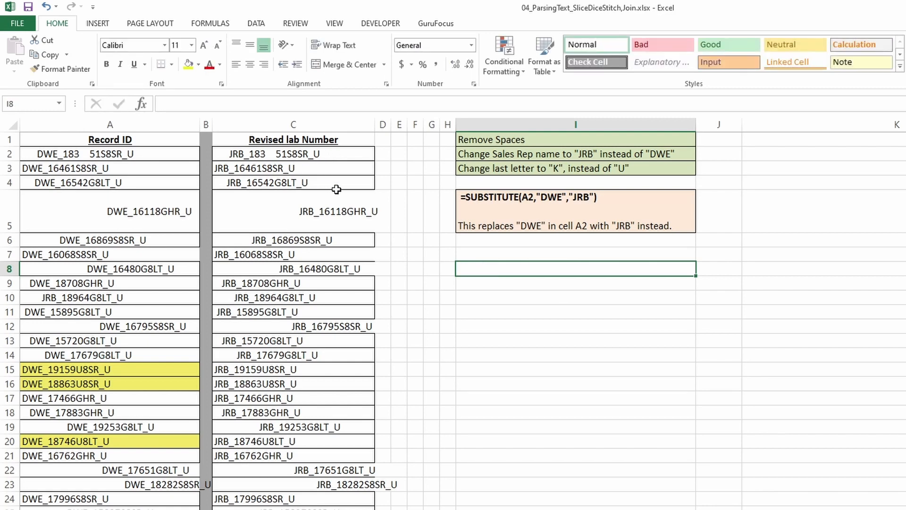
Wrap the column C formulas in TRIM to get =TRIM(SUBSTITUTE(A2,"DWE","JRB"))
{"action": "left_click", "coordinate": [283, 152]}
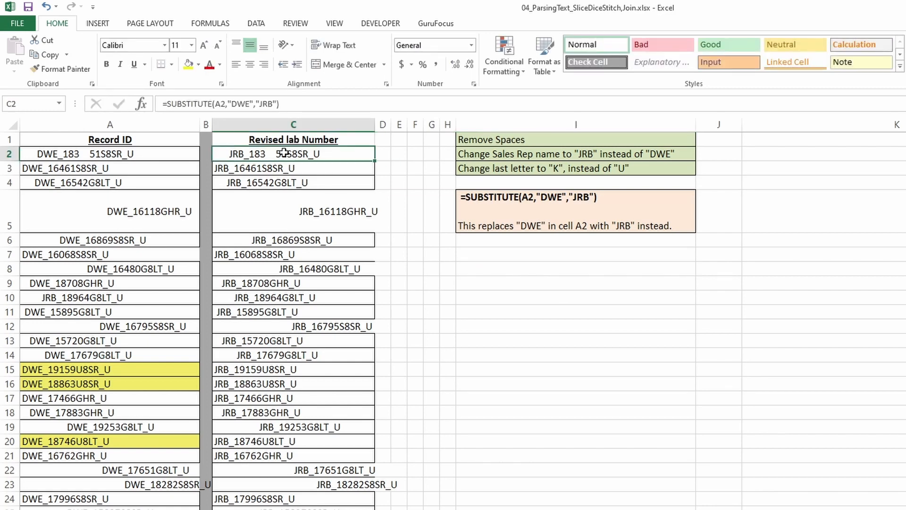
{"action": "left_click", "coordinate": [169, 103]}
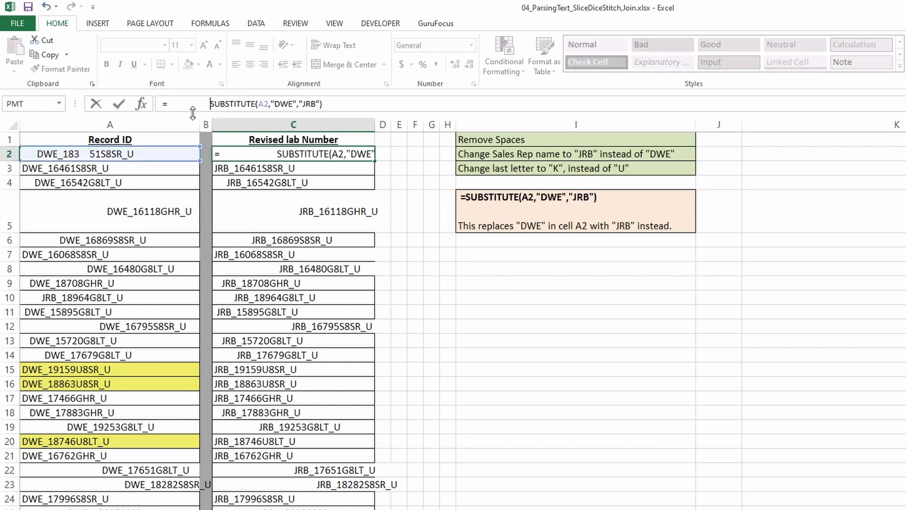
{"action": "key", "text": "Delete"}
{"action": "key", "text": "Delete"}
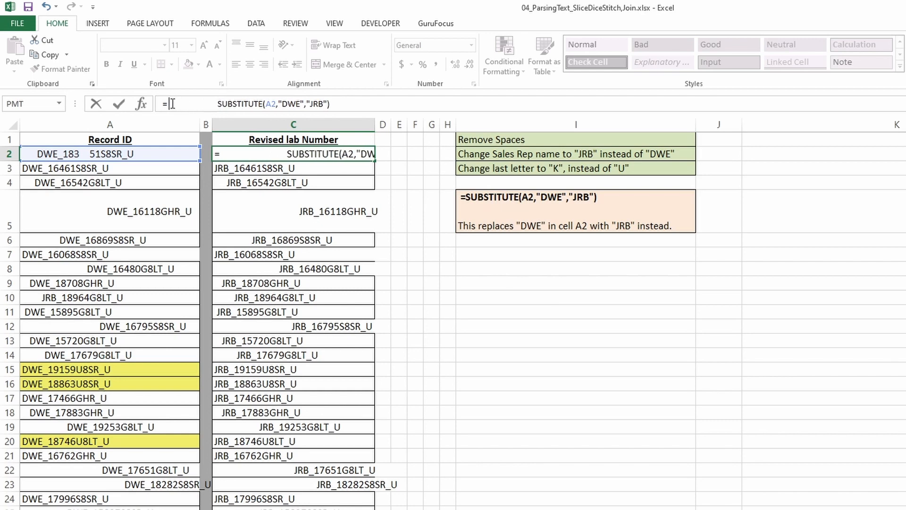
{"action": "type", "text": "trim("}
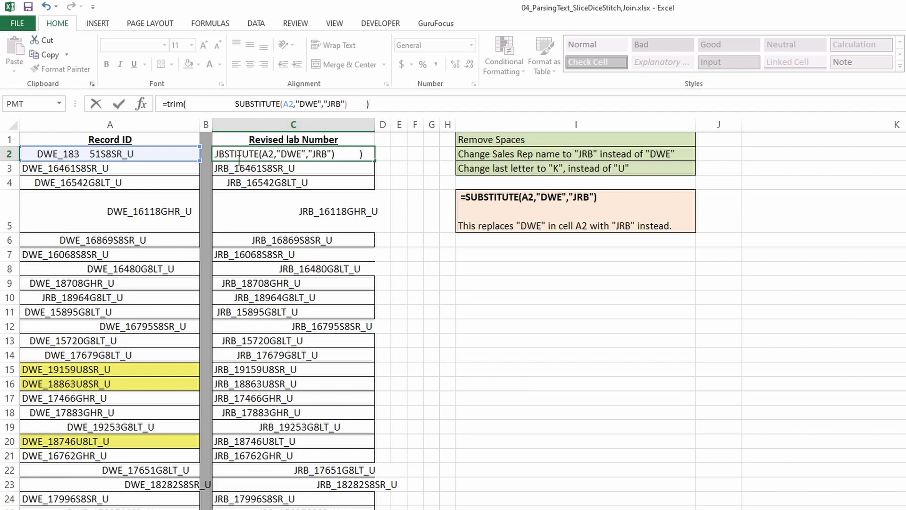
{"action": "left_click", "coordinate": [348, 104]}
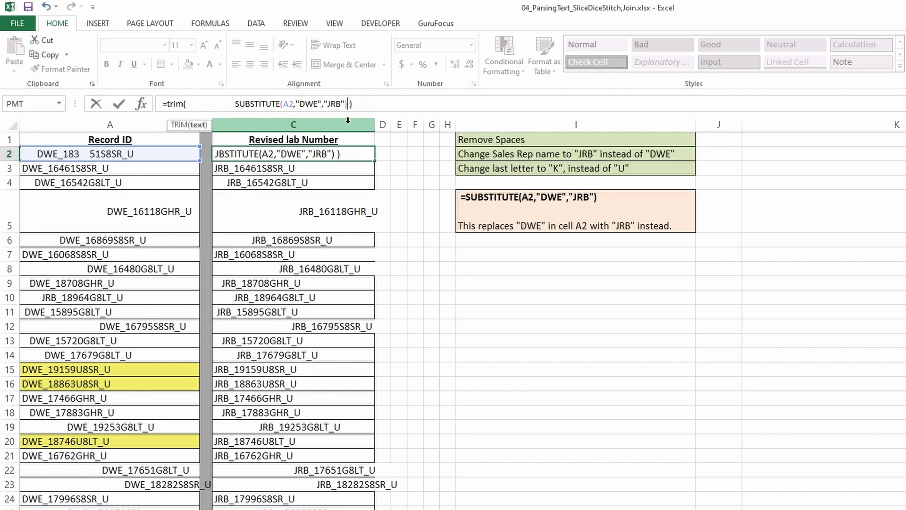
{"action": "type", "text": ")"}
{"action": "key", "text": "ctrl+Return"}
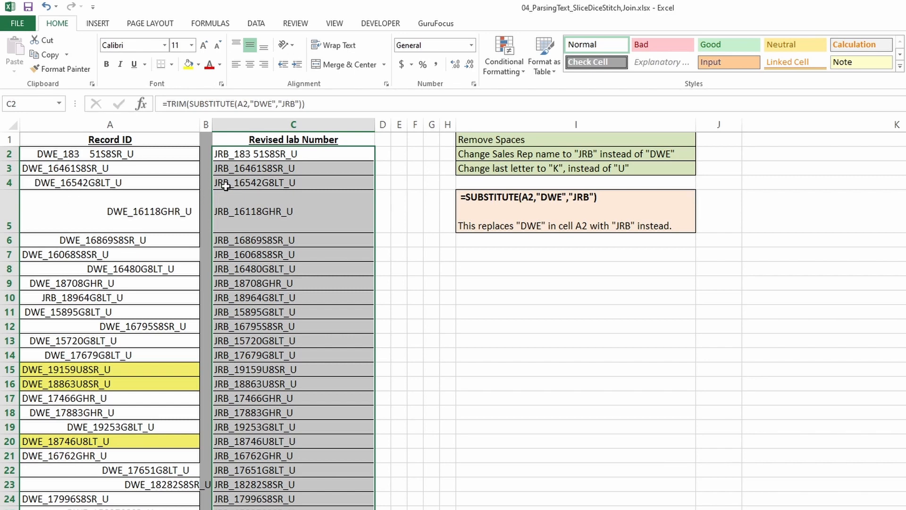
{"action": "left_click", "coordinate": [347, 179]}
{"action": "left_click", "coordinate": [319, 153]}
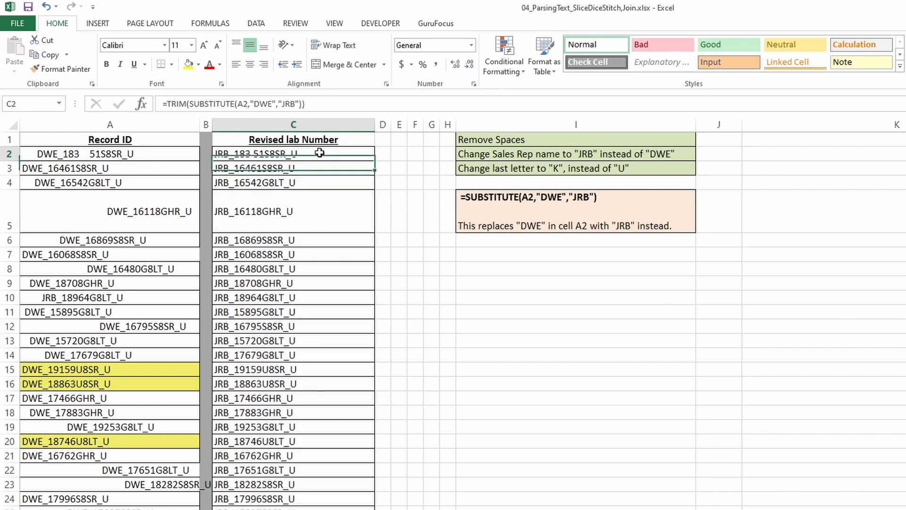
Copy the column C results, paste them as values into a widened column D, and undo it
{"action": "left_click_drag", "start_coordinate": [320, 152], "coordinate": [320, 507]}
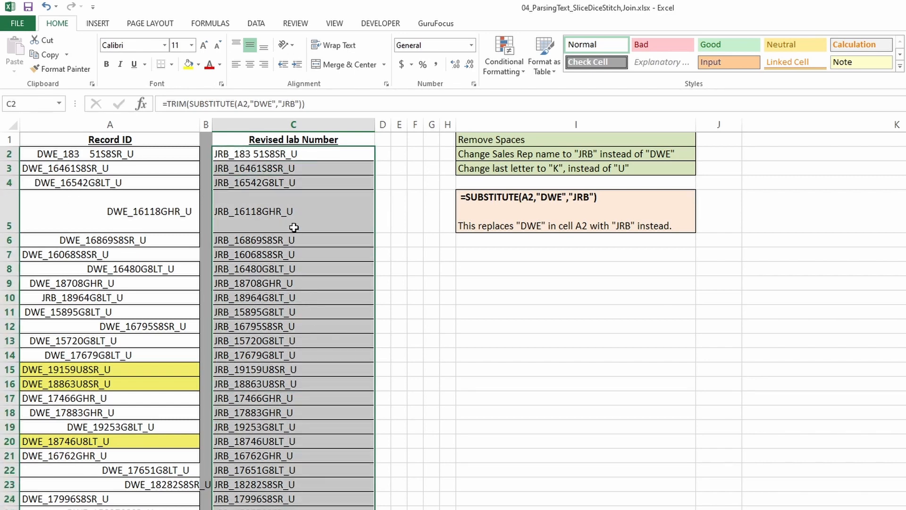
{"action": "key", "text": "ctrl+c"}
{"action": "left_click", "coordinate": [381, 152]}
{"action": "left_click_drag", "start_coordinate": [447, 129], "coordinate": [544, 125]}
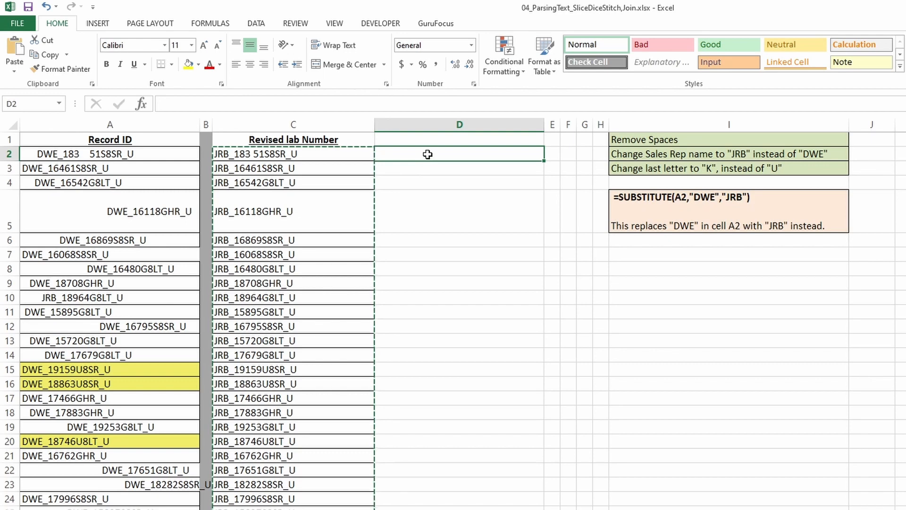
{"action": "key", "text": "ctrl+alt+v"}
{"action": "key", "text": "v"}
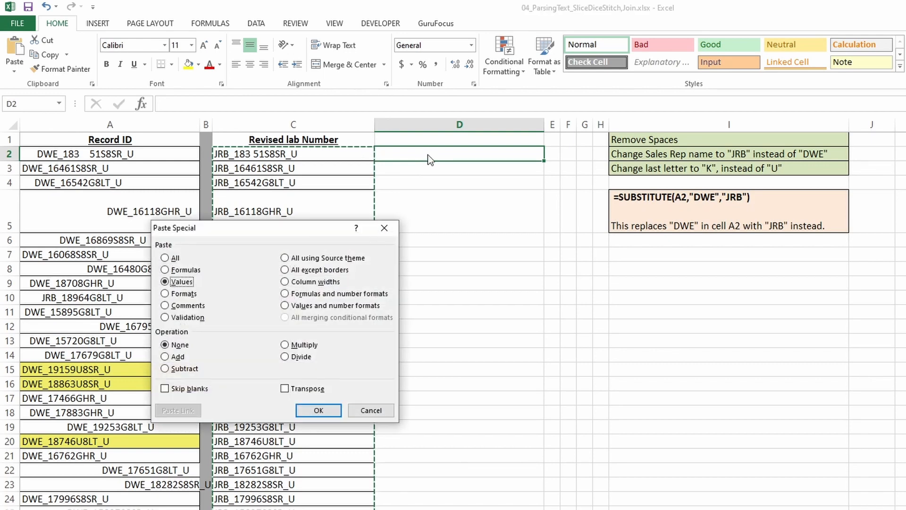
{"action": "key", "text": "Return"}
{"action": "left_click", "coordinate": [273, 154]}
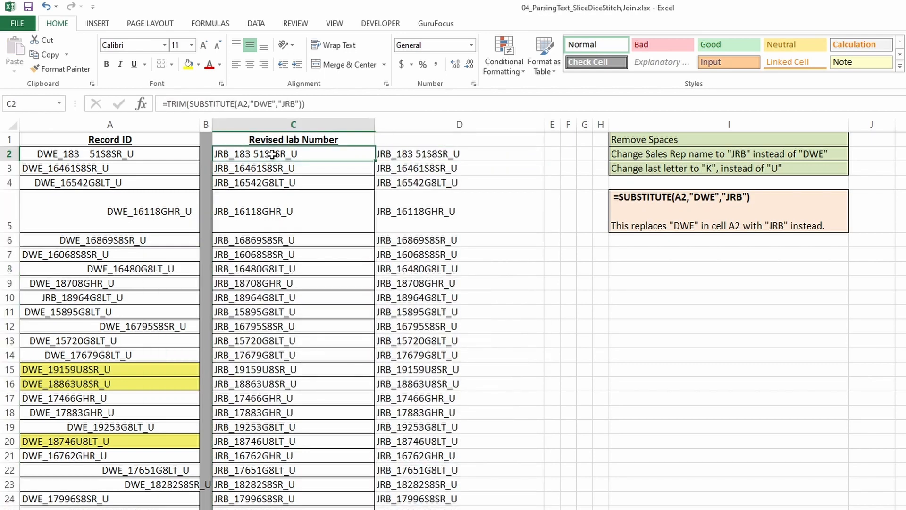
{"action": "left_click_drag", "start_coordinate": [454, 154], "coordinate": [454, 509]}
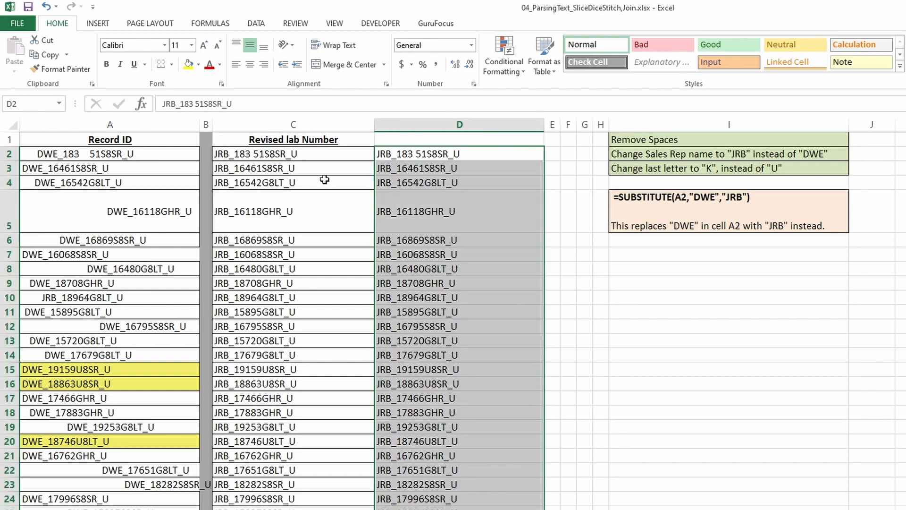
{"action": "left_click_drag", "start_coordinate": [442, 158], "coordinate": [442, 509]}
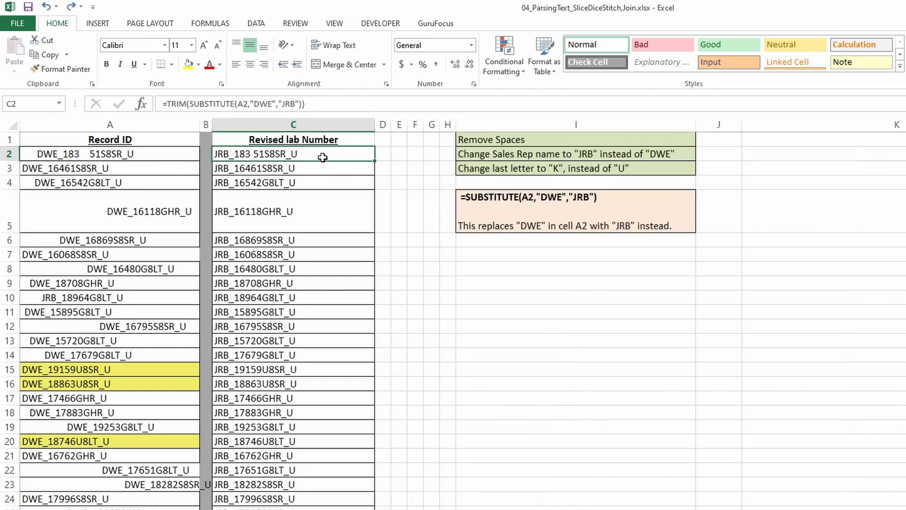